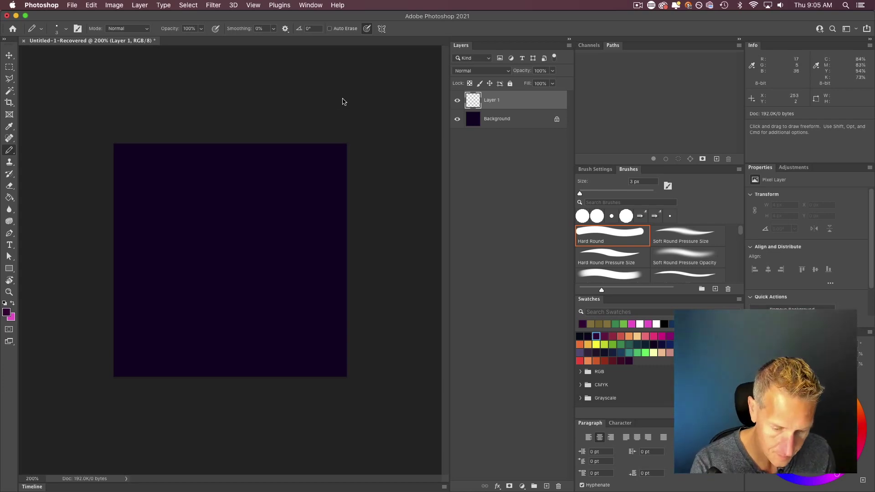
# Paint rounded purple rocks of varied sizes across the whole canvas on Layer 1 with a 30 px hard round pencil, leaving dark gaps between them
pyautogui.moveTo(334, 154)
pyautogui.mouseDown()
pyautogui.moveTo(323, 140)
pyautogui.moveTo(312, 147)
pyautogui.moveTo(312, 139)
pyautogui.moveTo(326, 171)
pyautogui.mouseUp()
pyautogui.press(']')
pyautogui.press(']')
pyautogui.press(']')
pyautogui.press(']')
pyautogui.press(']')
pyautogui.press(']')
pyautogui.press(']')
pyautogui.press(']')
pyautogui.press(']')
pyautogui.press(']')
pyautogui.press(']')
pyautogui.click(287, 197)
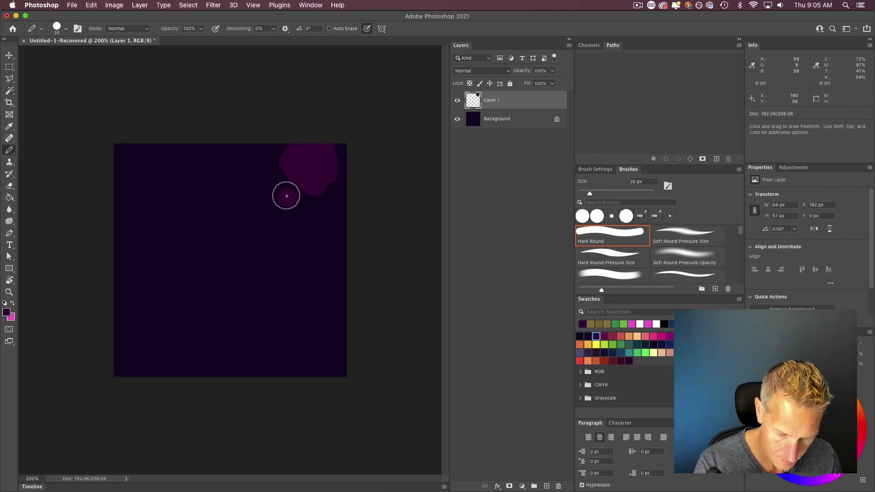
pyautogui.click(309, 207)
pyautogui.moveTo(340, 204); pyautogui.dragTo(340, 228)
pyautogui.click(267, 145)
pyautogui.moveTo(267, 145)
pyautogui.mouseDown()
pyautogui.moveTo(260, 169)
pyautogui.moveTo(224, 158)
pyautogui.moveTo(242, 172)
pyautogui.moveTo(216, 194)
pyautogui.moveTo(323, 250)
pyautogui.moveTo(309, 254)
pyautogui.moveTo(346, 267)
pyautogui.moveTo(310, 300)
pyautogui.moveTo(325, 305)
pyautogui.moveTo(327, 332)
pyautogui.moveTo(314, 332)
pyautogui.moveTo(341, 335)
pyautogui.moveTo(265, 334)
pyautogui.moveTo(286, 334)
pyautogui.moveTo(287, 378)
pyautogui.moveTo(238, 369)
pyautogui.moveTo(261, 313)
pyautogui.moveTo(213, 301)
pyautogui.moveTo(255, 314)
pyautogui.moveTo(235, 286)
pyautogui.moveTo(265, 265)
pyautogui.moveTo(251, 255)
pyautogui.moveTo(260, 260)
pyautogui.moveTo(238, 269)
pyautogui.moveTo(238, 235)
pyautogui.moveTo(194, 270)
pyautogui.moveTo(211, 261)
pyautogui.moveTo(189, 301)
pyautogui.moveTo(192, 318)
pyautogui.moveTo(159, 359)
pyautogui.moveTo(177, 351)
pyautogui.moveTo(182, 326)
pyautogui.moveTo(207, 367)
pyautogui.moveTo(166, 293)
pyautogui.moveTo(147, 315)
pyautogui.moveTo(132, 274)
pyautogui.moveTo(119, 277)
pyautogui.moveTo(128, 325)
pyautogui.moveTo(118, 349)
pyautogui.mouseUp()
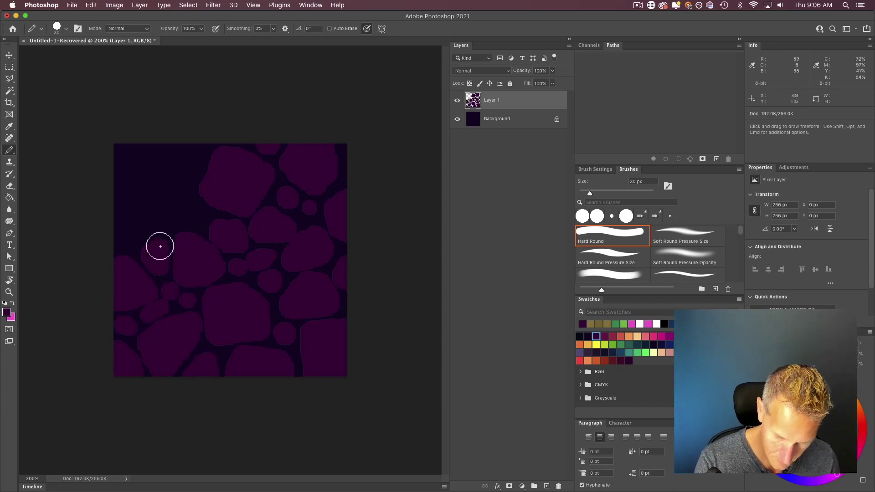
pyautogui.moveTo(173, 213)
pyautogui.mouseDown()
pyautogui.moveTo(138, 208)
pyautogui.moveTo(185, 186)
pyautogui.moveTo(154, 206)
pyautogui.moveTo(192, 153)
pyautogui.moveTo(157, 145)
pyautogui.moveTo(115, 164)
pyautogui.mouseUp()
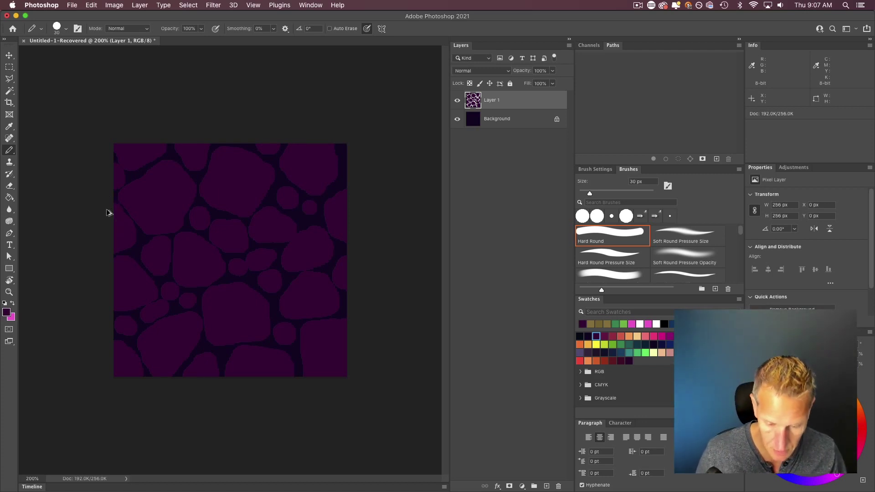
# Export the rock pattern for web as a 256 × 256 px PNG-24 named rocks in the Unity project's Sprites folder
pyautogui.press('super+alt+shift+s')
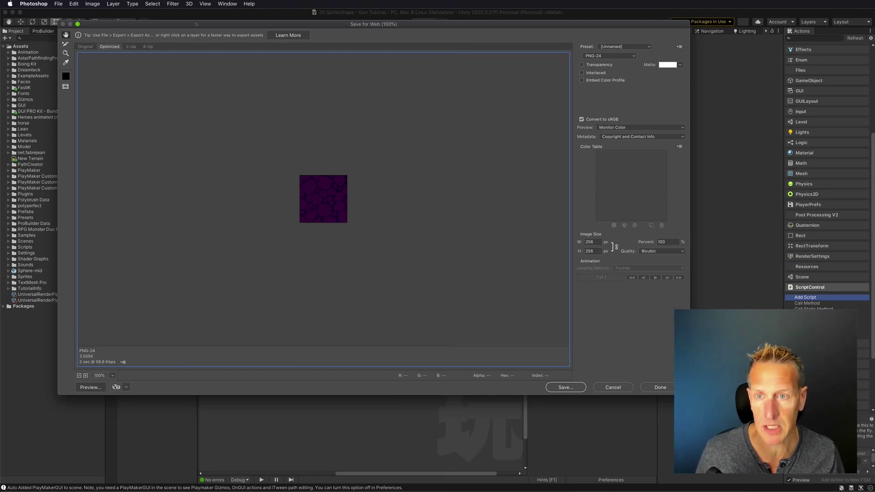
pyautogui.moveTo(196, 24); pyautogui.dragTo(348, 66)
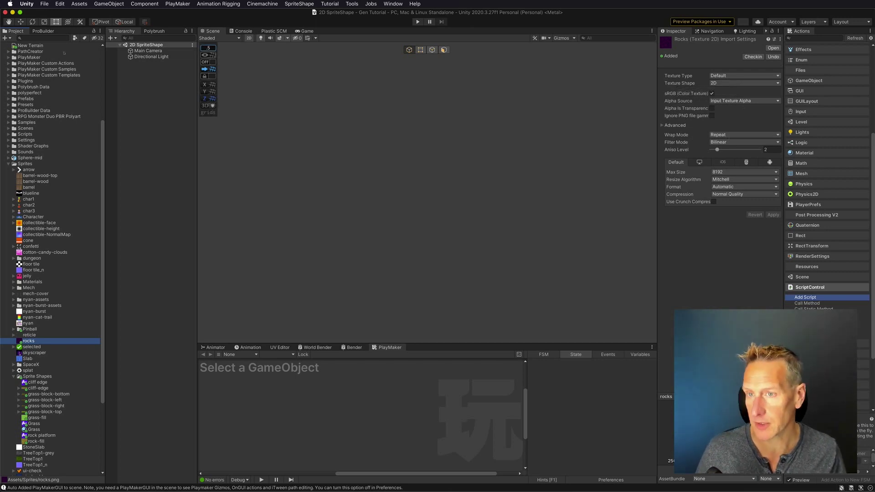
# In Unity, add a 2D square sprite to the scene and stretch it to a scale of about 9.5 by 5.3
pyautogui.click(150, 64)
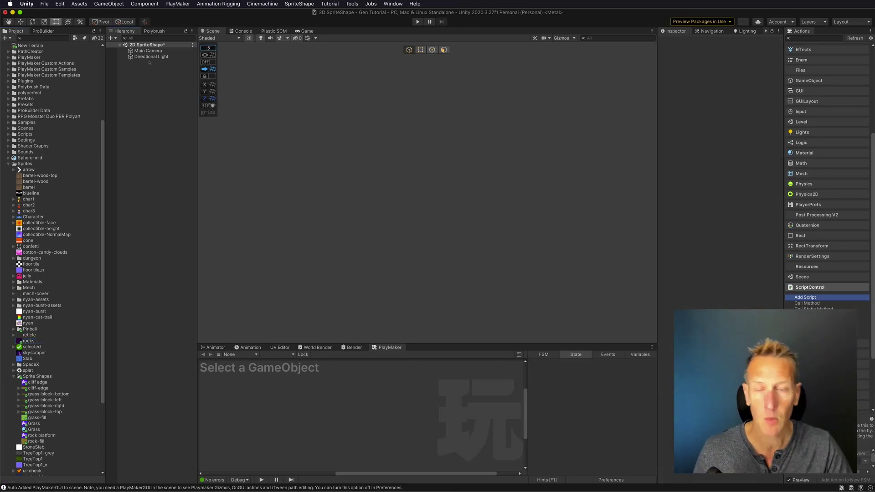
pyautogui.rightClick(148, 70)
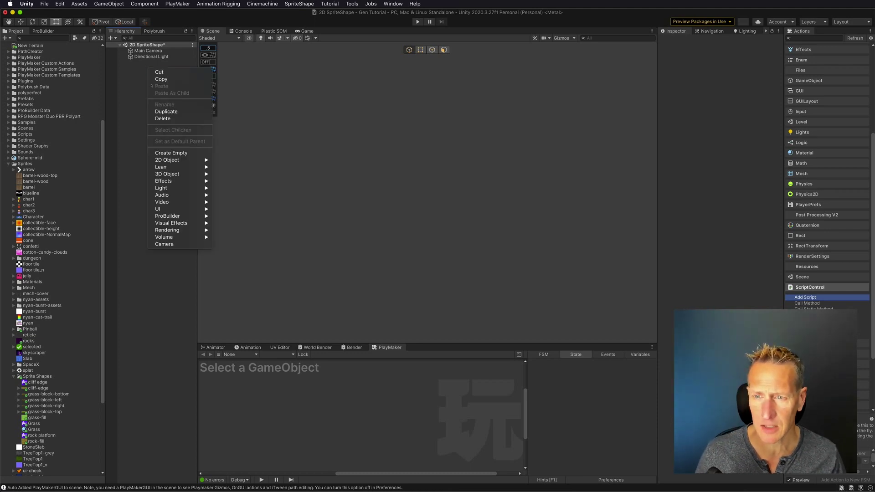
pyautogui.moveTo(191, 160)
pyautogui.moveTo(228, 160)
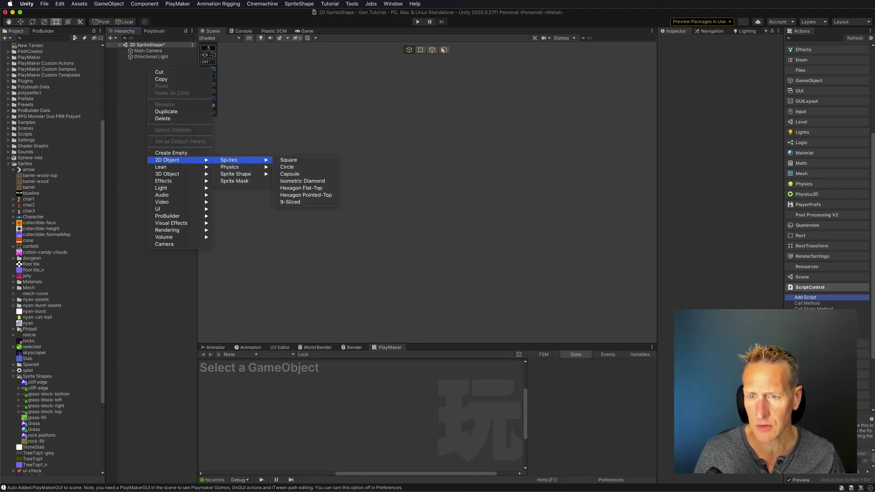
pyautogui.click(288, 160)
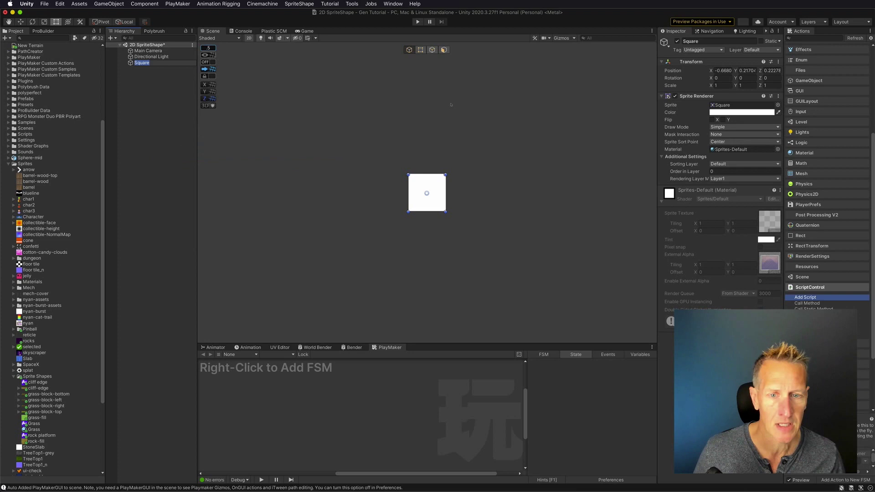
pyautogui.moveTo(408, 175); pyautogui.dragTo(255, 89)
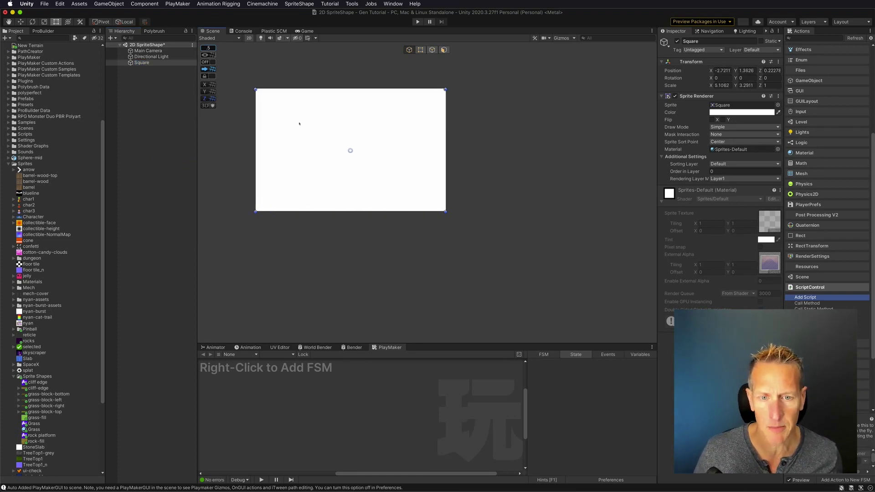
pyautogui.moveTo(443, 211); pyautogui.dragTo(610, 288)
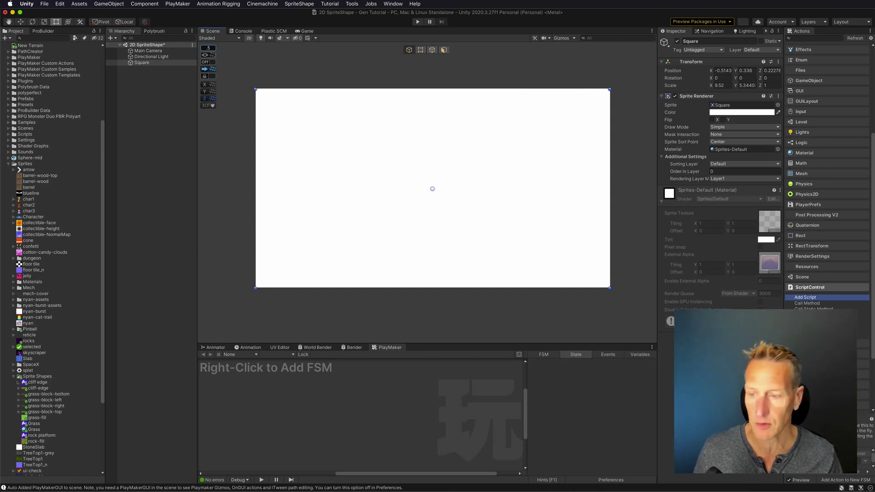
# Create a new material named rocks in the Sprites folder
pyautogui.click(14, 377)
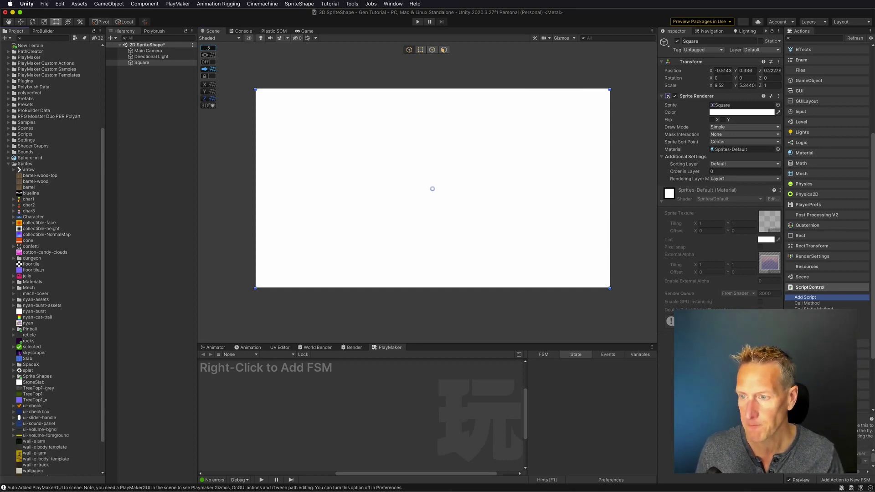
pyautogui.rightClick(28, 163)
pyautogui.moveTo(56, 166)
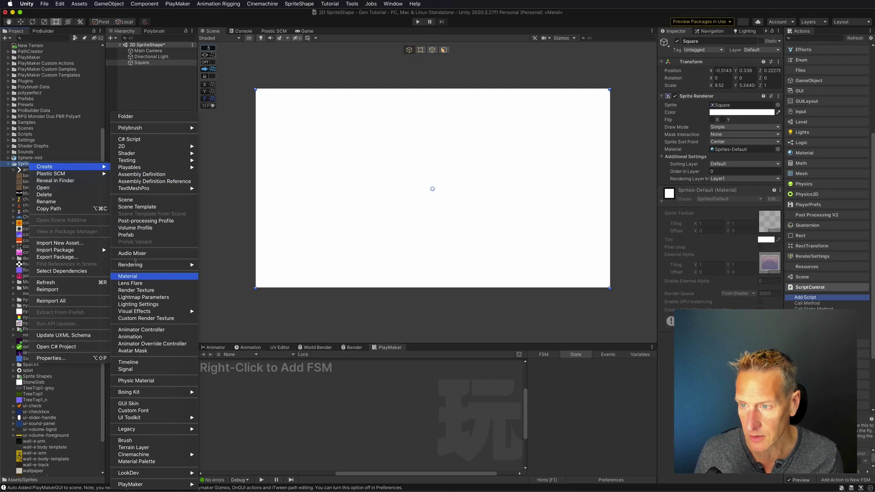
pyautogui.click(130, 276)
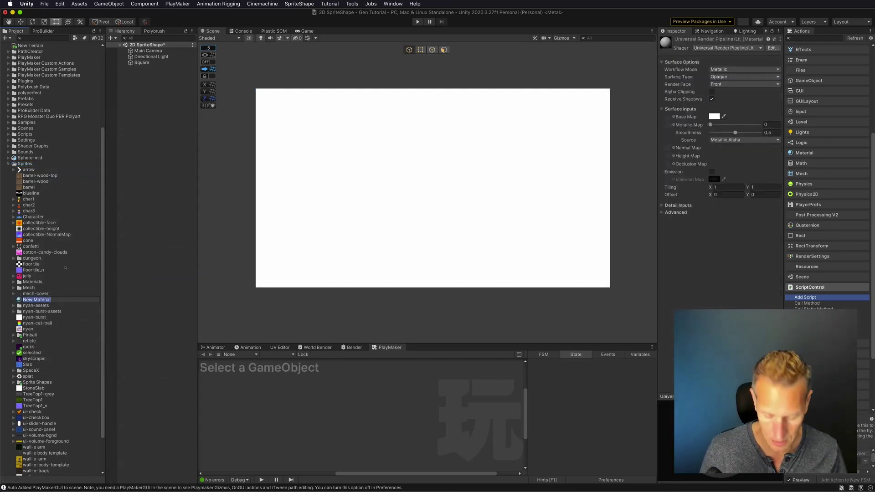
pyautogui.write('rocks')
pyautogui.press('Return')
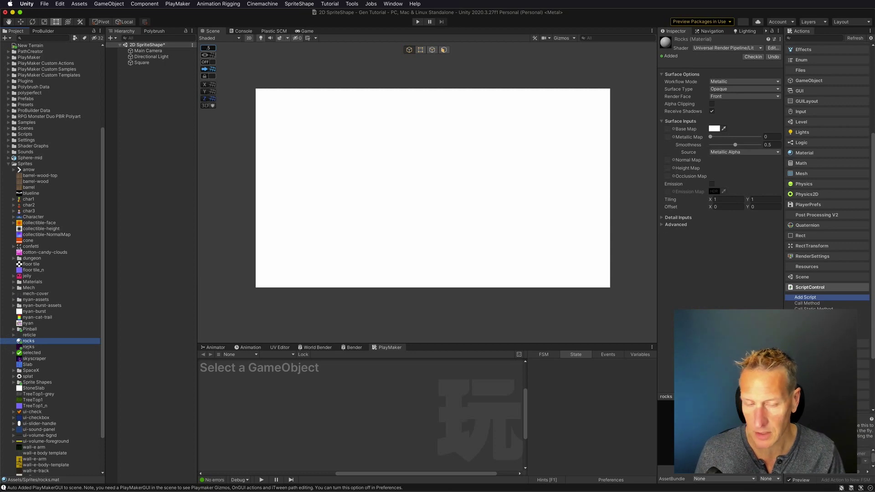
# Assign the rocks texture as the rocks material's base map and apply that material to the Square sprite
pyautogui.click(28, 348)
pyautogui.moveTo(28, 347); pyautogui.dragTo(668, 129)
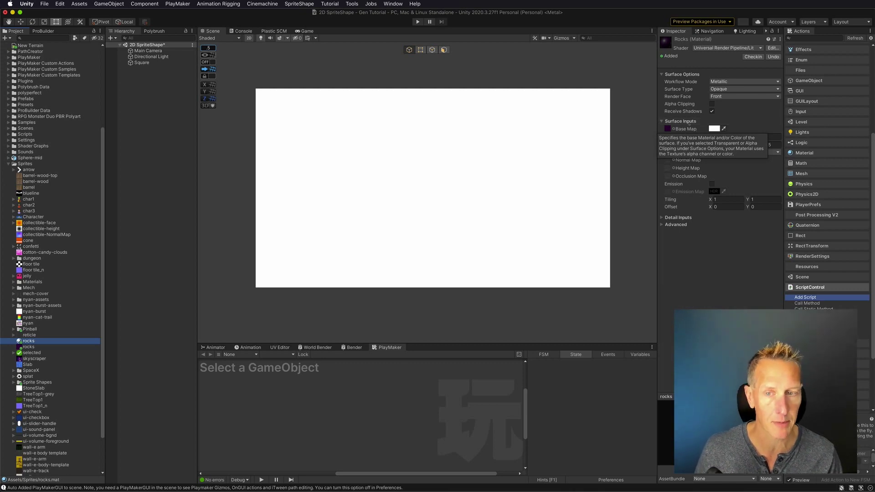
pyautogui.click(382, 153)
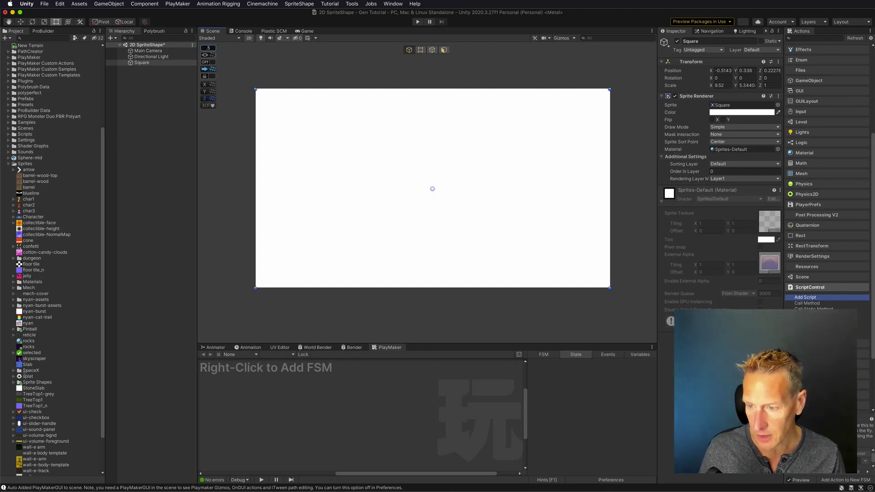
pyautogui.moveTo(28, 342); pyautogui.dragTo(744, 150)
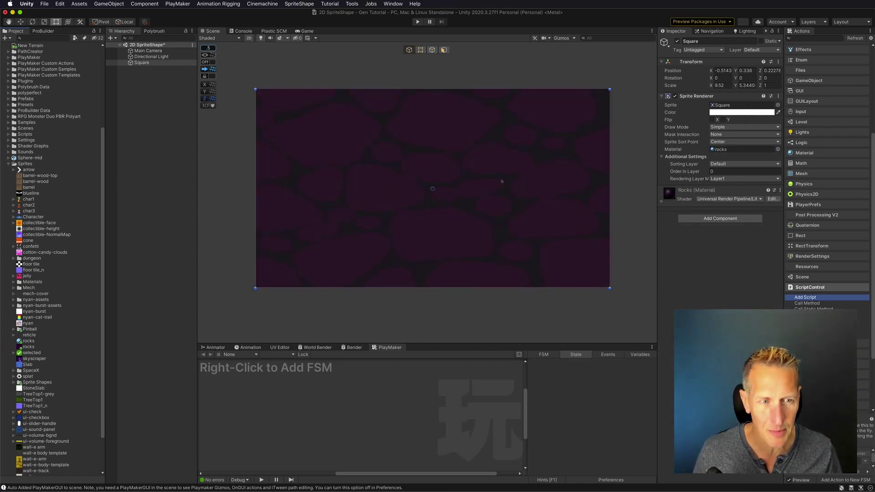
# Increase the rocks material's tiling so the rock pattern repeats several times across the square
pyautogui.click(662, 202)
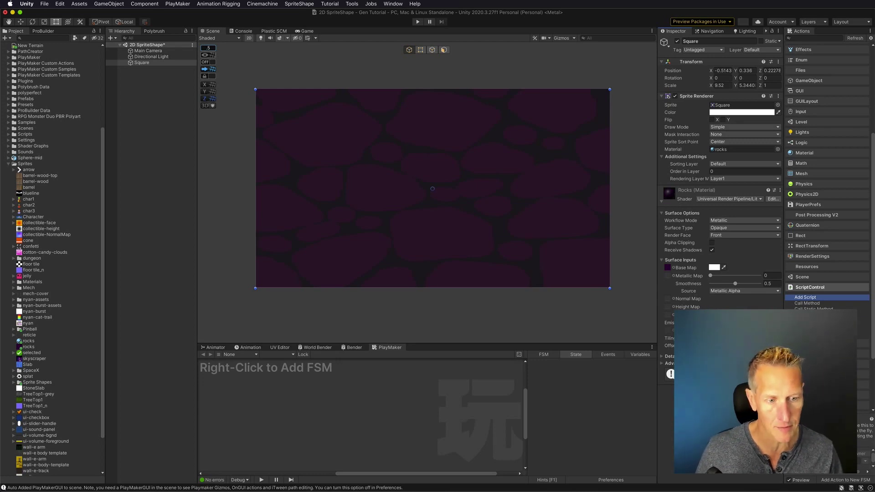
pyautogui.moveTo(712, 338); pyautogui.dragTo(737, 338)
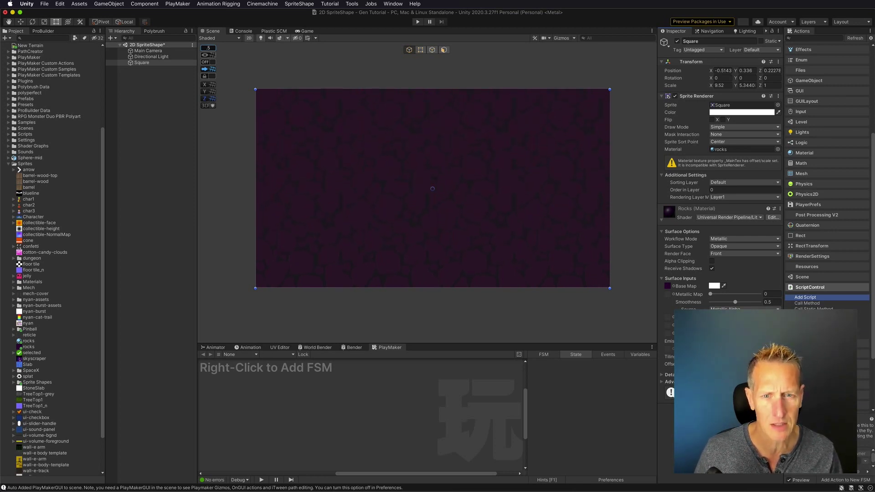
pyautogui.scroll(4, 364, 250)
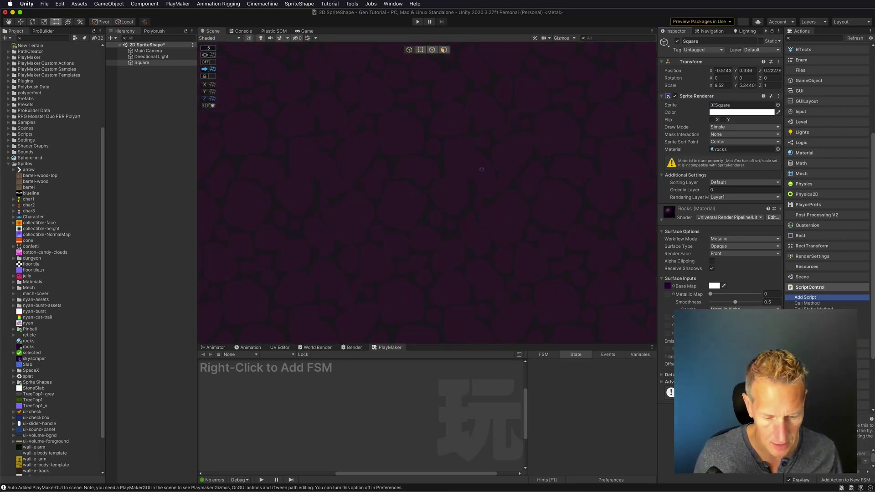
# In Photoshop, recolor all the rocks on Layer 1 dark red and save the updated texture for the Unity project
pyautogui.press('super+Tab')
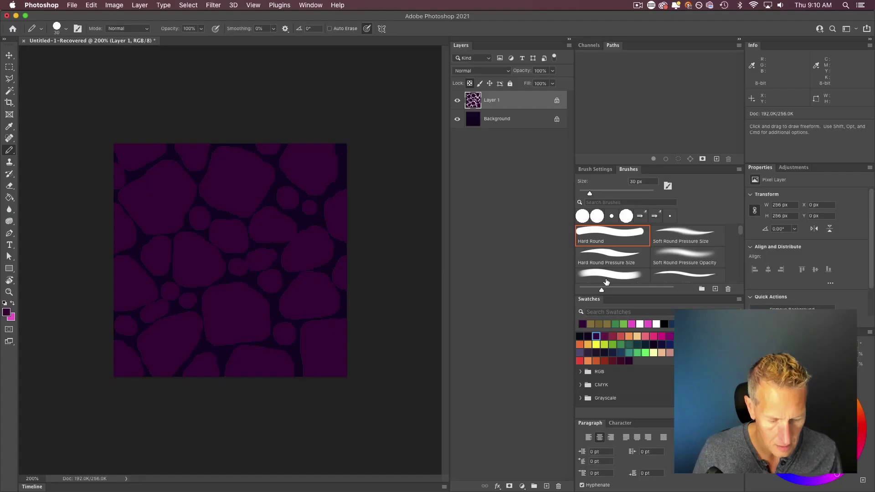
pyautogui.click(613, 336)
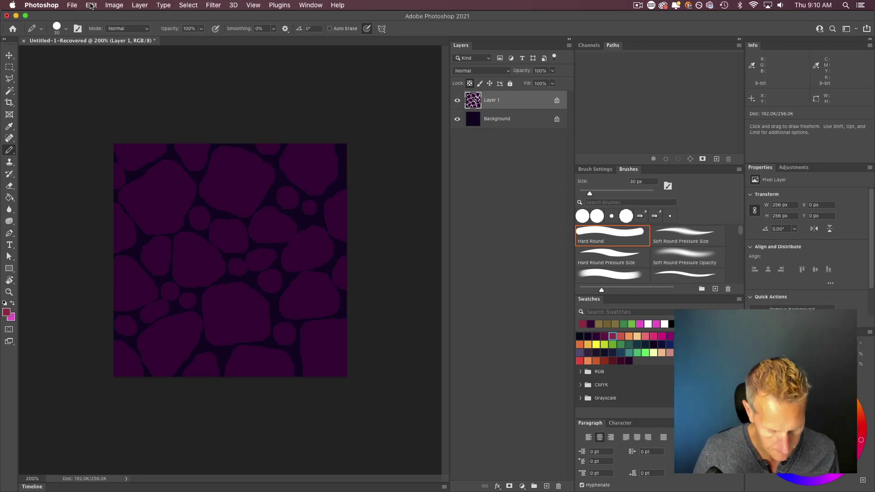
pyautogui.press('g')
pyautogui.click(161, 183)
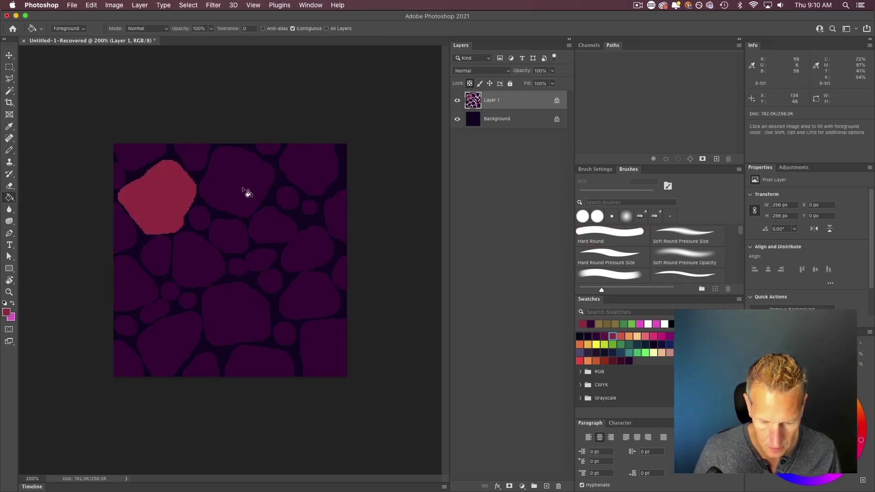
pyautogui.hotkey('alt', 'BackSpace')
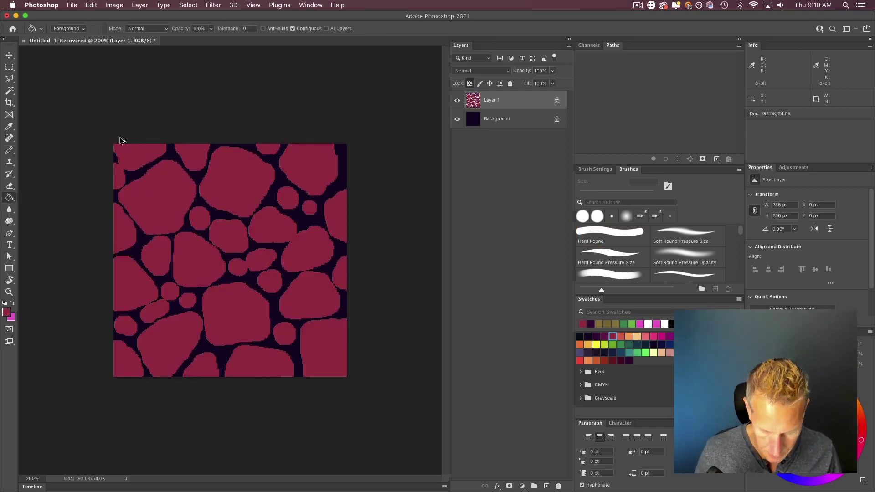
pyautogui.press('super+s')
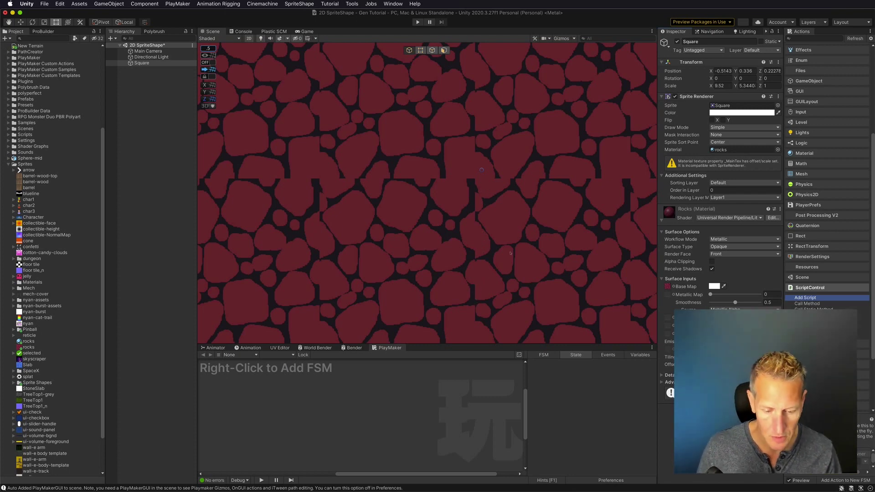
# Back in Photoshop, offset Layer 1 by 0 pixels horizontally and 128 pixels vertically with undefined areas wrapped around
pyautogui.press('super+Tab')
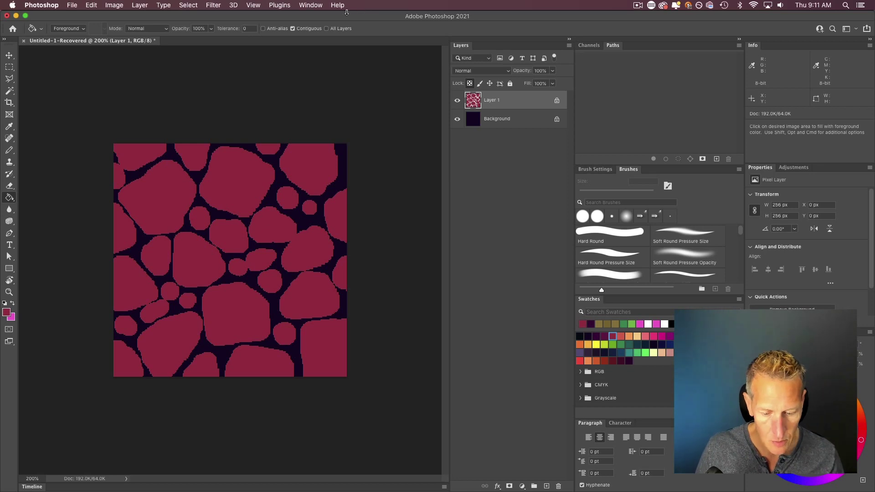
pyautogui.click(214, 7)
pyautogui.moveTo(222, 207)
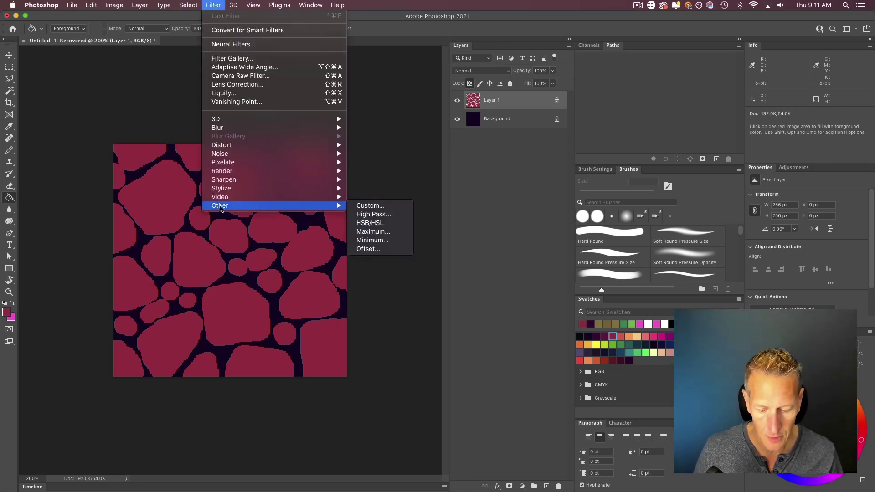
pyautogui.click(365, 249)
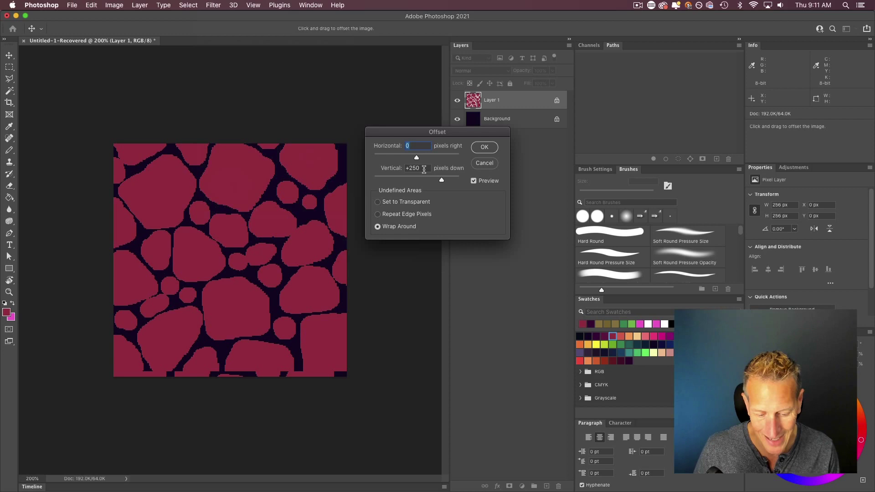
pyautogui.press('Tab')
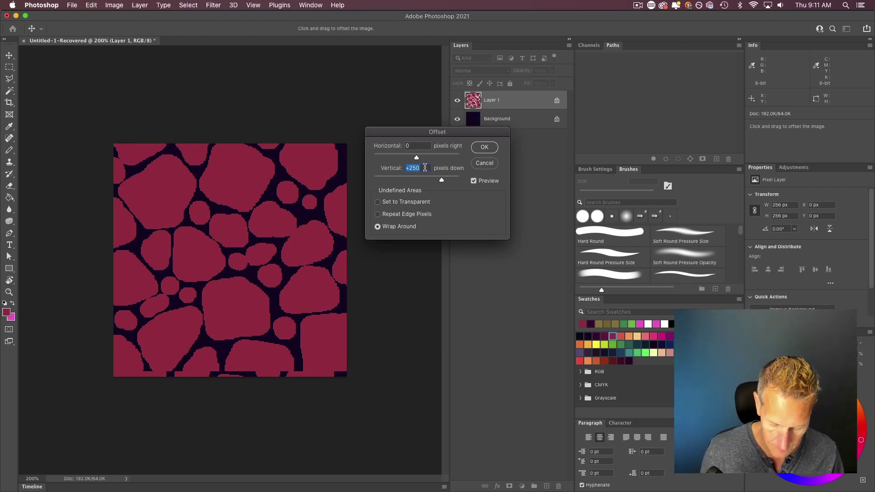
pyautogui.write('128')
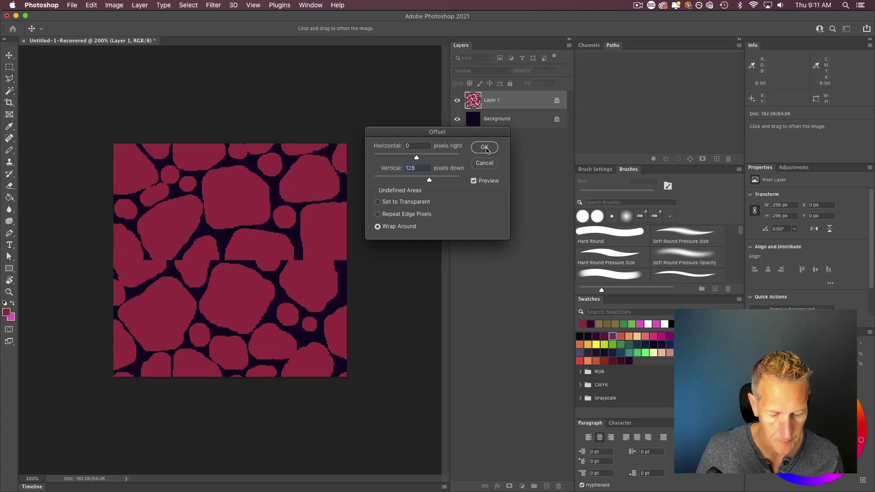
pyautogui.click(485, 147)
# Unlock Layer 1's transparent pixels, erase the mismatched edges along the left part of the horizontal seam, and pencil a small rock into the gap
pyautogui.press('g')
pyautogui.press('super+equal')
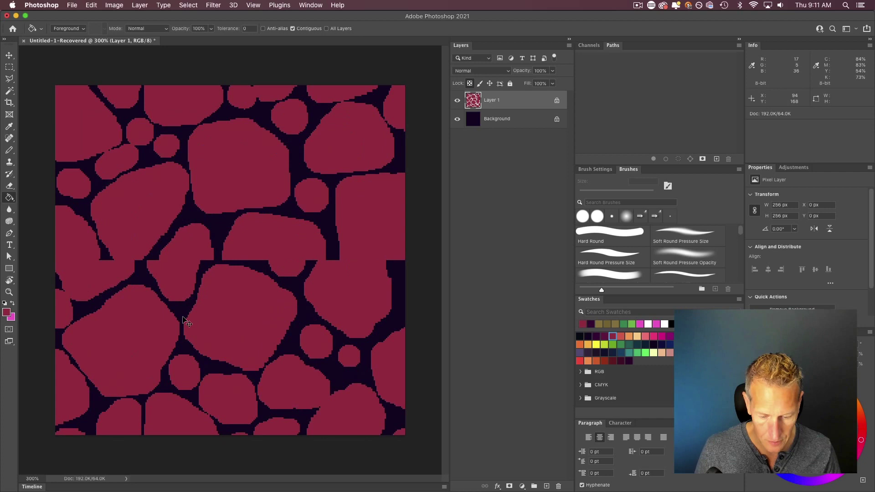
pyautogui.press('super+equal')
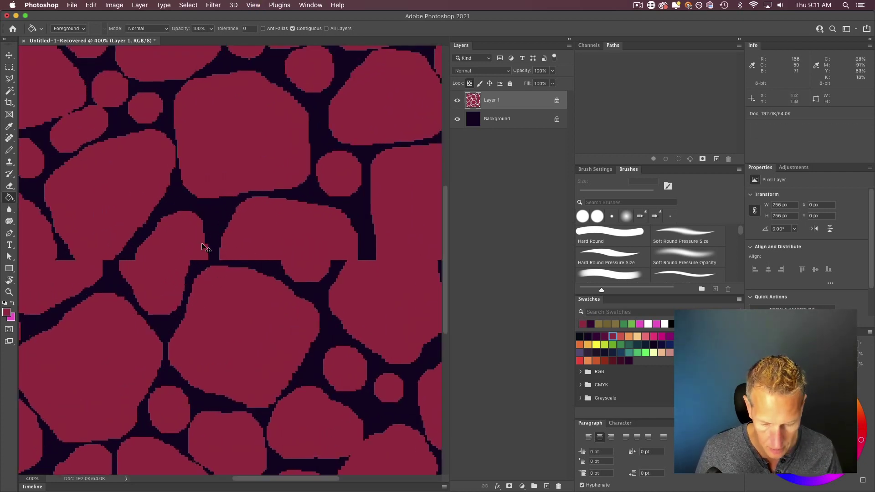
pyautogui.press('super+minus')
pyautogui.press('super+equal')
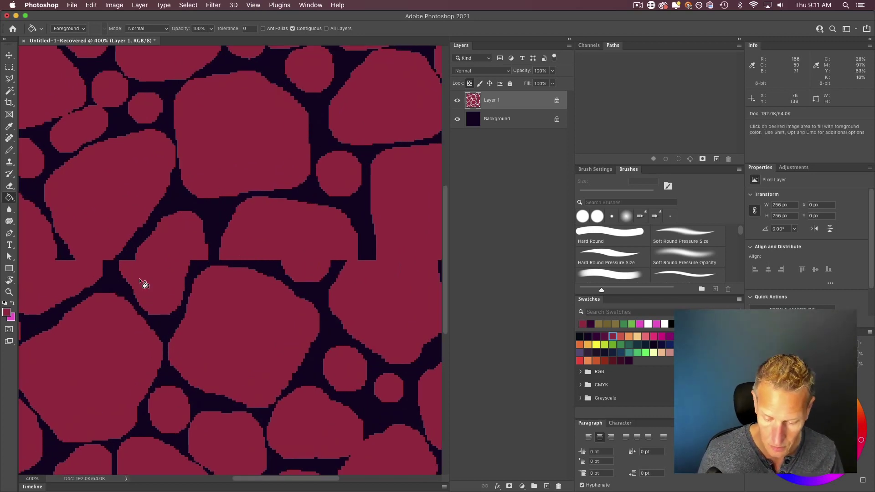
pyautogui.press('super+equal')
pyautogui.moveTo(60, 273); pyautogui.dragTo(198, 285)
pyautogui.press('super+equal')
pyautogui.press('super+equal')
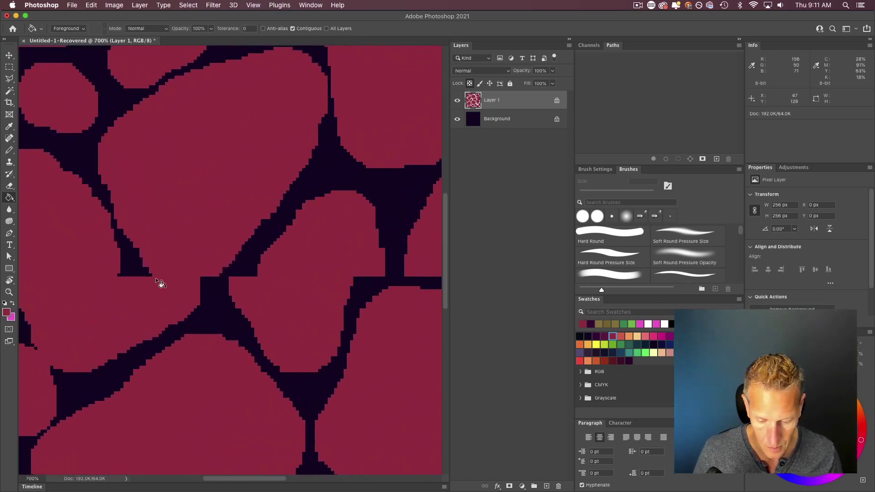
pyautogui.hscroll(-3, 159, 283)
pyautogui.press('e')
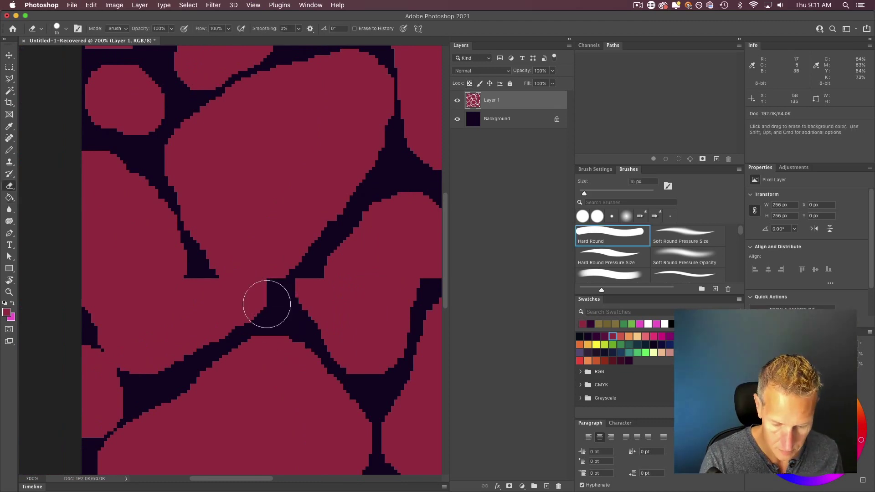
pyautogui.moveTo(205, 276); pyautogui.dragTo(253, 313)
pyautogui.press('b')
pyautogui.click(248, 309)
pyautogui.hscroll(6, 262, 225)
# Reshape the broken rocks along the middle and right of the horizontal seam with eraser and pencil, adding a small 15 px rock
pyautogui.press('e')
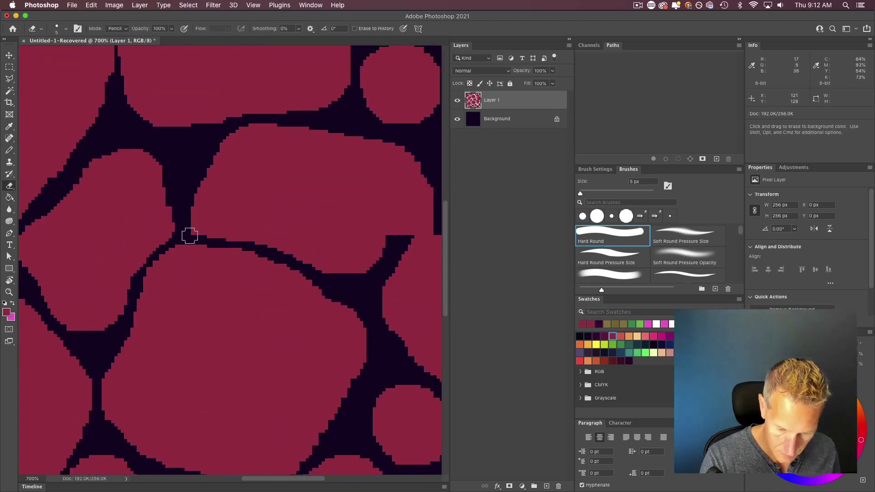
pyautogui.moveTo(403, 230); pyautogui.dragTo(414, 234)
pyautogui.press('b')
pyautogui.moveTo(363, 191); pyautogui.dragTo(351, 248)
pyautogui.hscroll(6, 319, 214)
pyautogui.press('e')
pyautogui.moveTo(256, 211); pyautogui.dragTo(383, 355)
pyautogui.press('b')
pyautogui.click(266, 269)
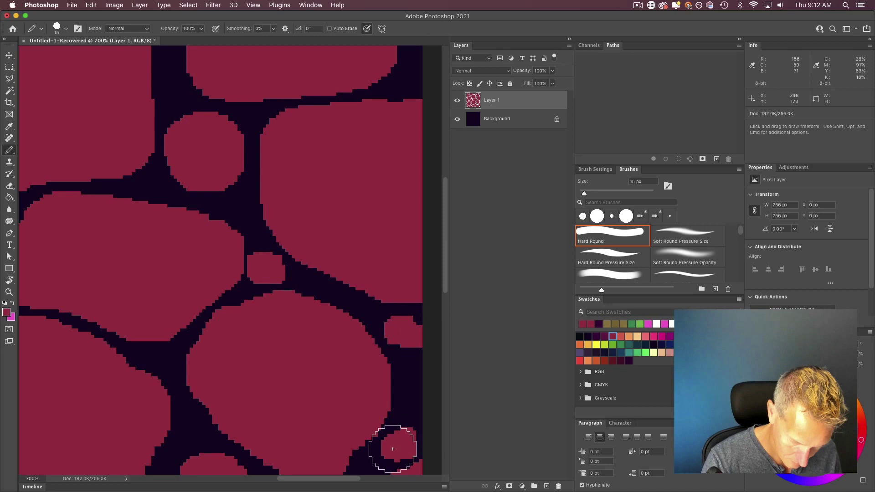
# Reapply the last Offset filter to Layer 1
pyautogui.press('super+minus')
pyautogui.press('super+minus')
pyautogui.press('super+minus')
pyautogui.press('super+minus')
pyautogui.press('super+minus')
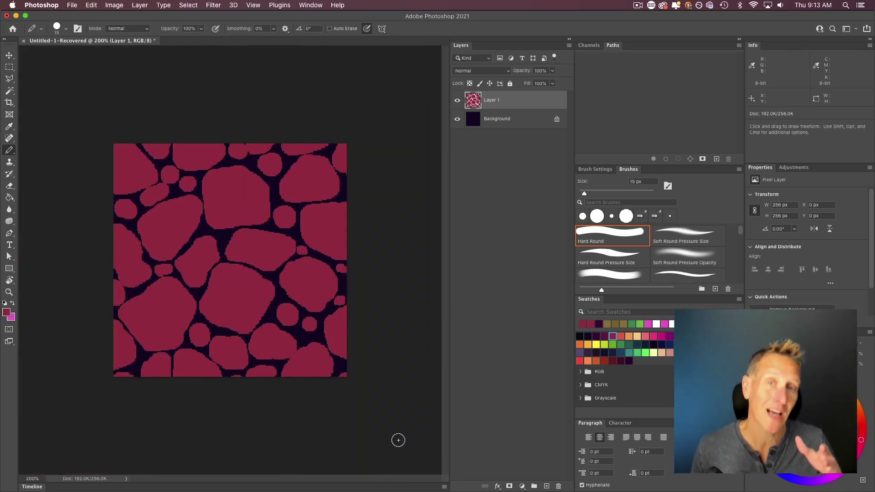
pyautogui.click(218, 5)
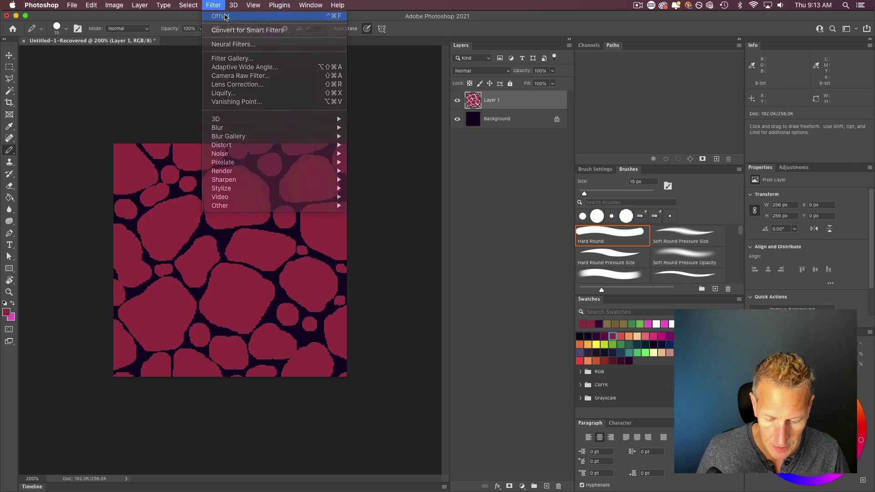
pyautogui.click(225, 16)
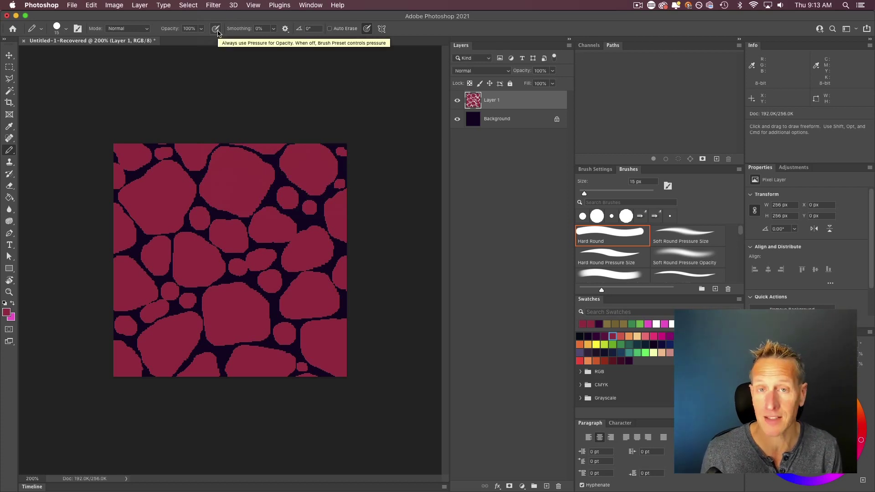
# Offset Layer 1 by 128 pixels horizontally and 0 pixels vertically with undefined areas wrapped around
pyautogui.click(213, 5)
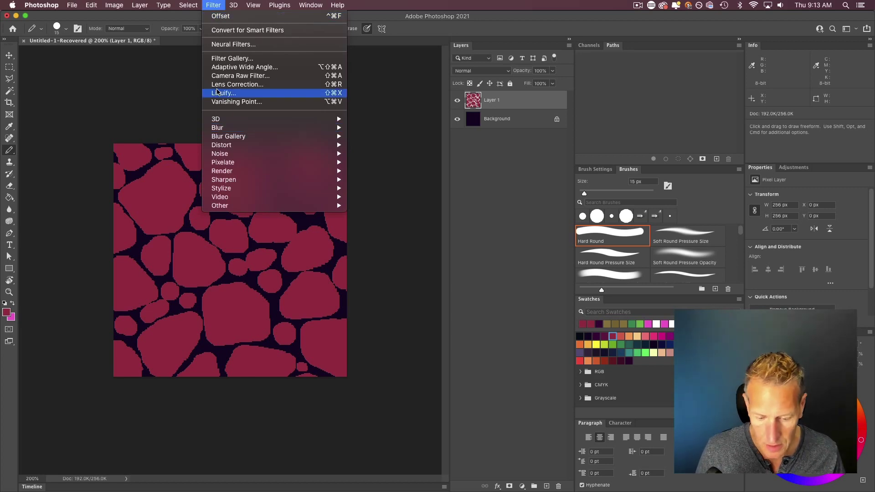
pyautogui.moveTo(287, 207)
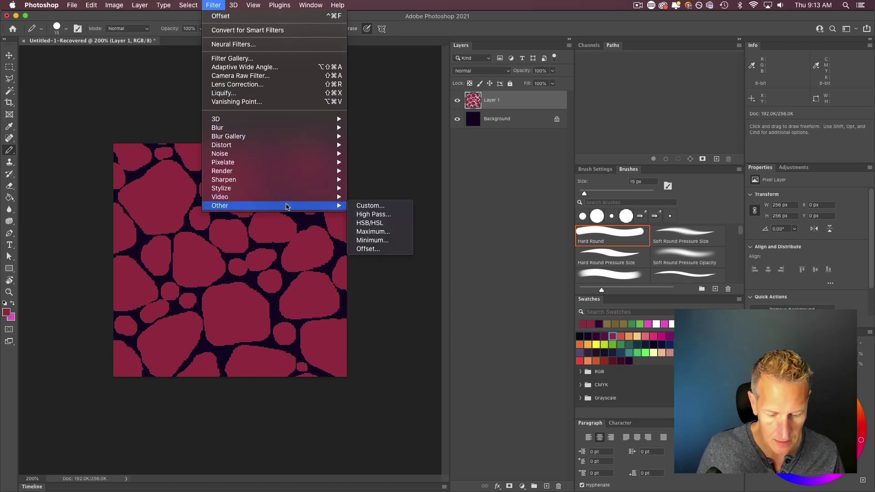
pyautogui.click(367, 249)
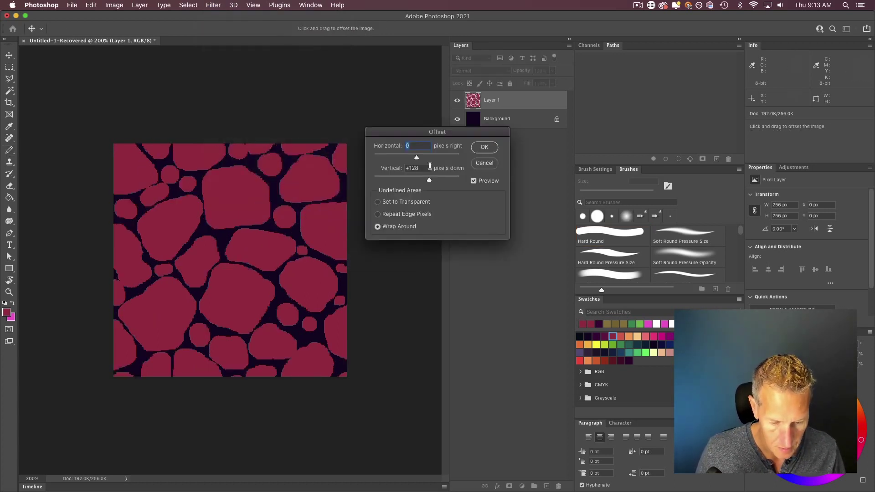
pyautogui.press('Tab')
pyautogui.write('0')
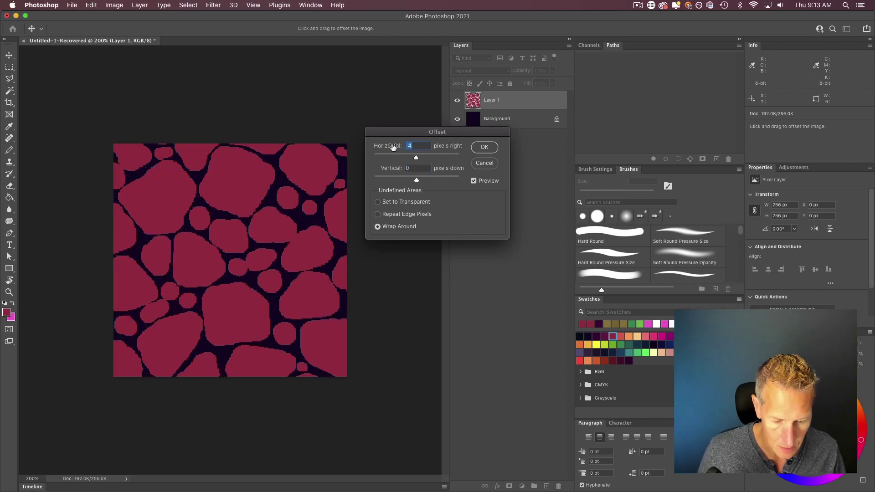
pyautogui.moveTo(393, 147); pyautogui.dragTo(379, 144)
pyautogui.write('128')
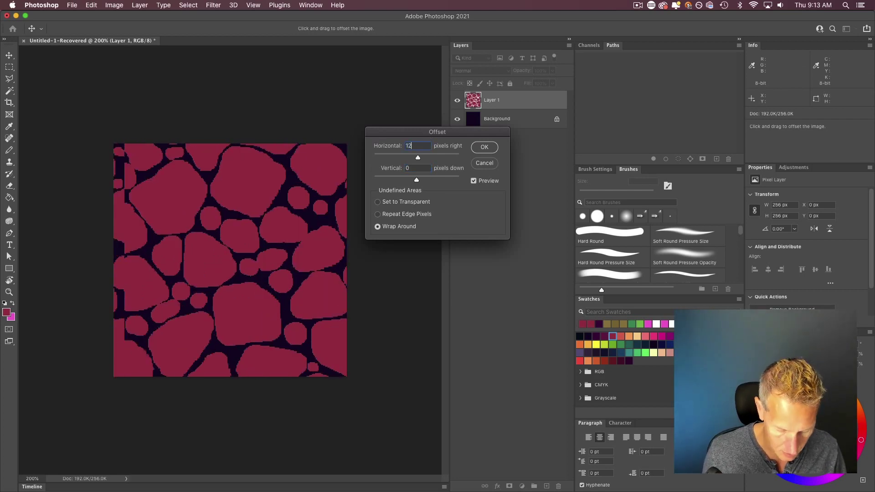
pyautogui.click(484, 147)
# Repair the cut rocks along the upper part of the vertical center seam by penciling in rock color and erasing overlapping edges
pyautogui.press('b')
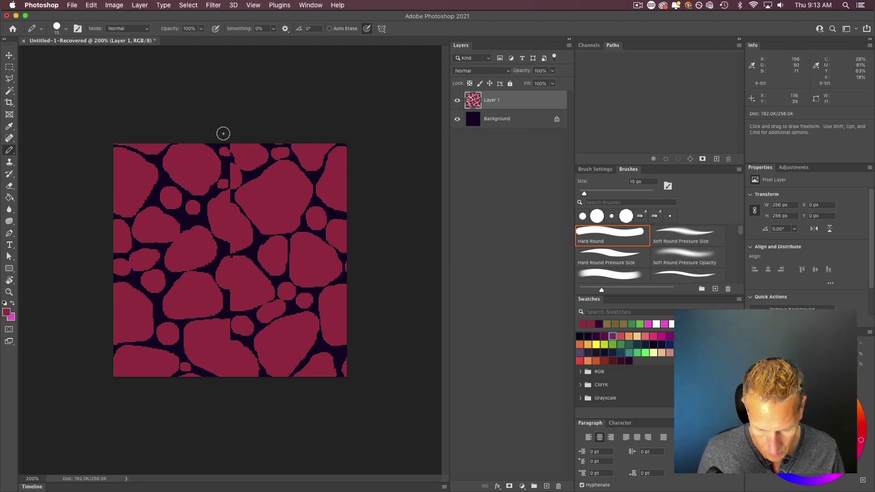
pyautogui.press('super+plus')
pyautogui.press('super+plus')
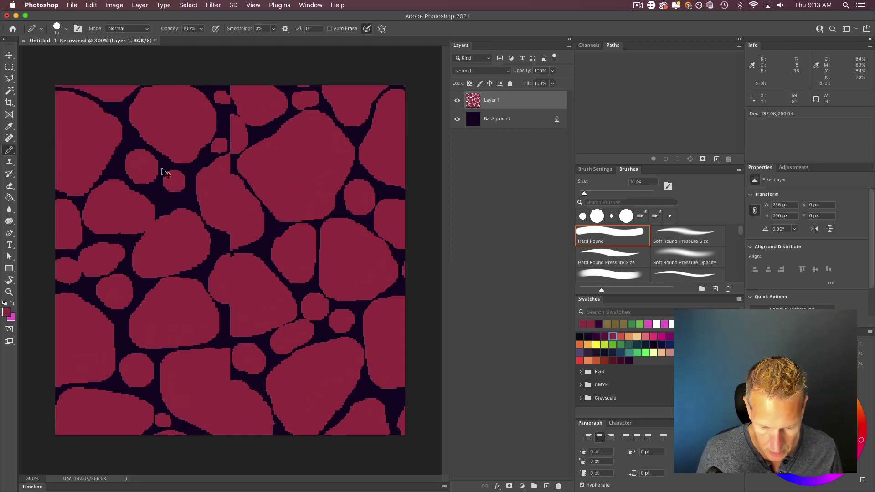
pyautogui.moveTo(221, 102); pyautogui.dragTo(222, 268)
pyautogui.press('super+equal')
pyautogui.scroll(2, 219, 233)
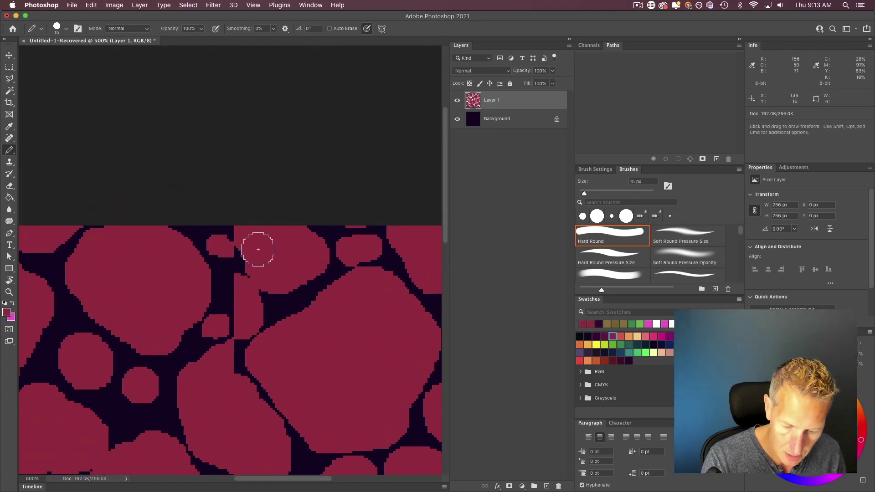
pyautogui.moveTo(248, 247); pyautogui.dragTo(233, 240)
pyautogui.moveTo(232, 289)
pyautogui.mouseDown()
pyautogui.moveTo(230, 315)
pyautogui.moveTo(219, 321)
pyautogui.moveTo(234, 353)
pyautogui.mouseUp()
pyautogui.keyDown('alt'); pyautogui.click(215, 342); pyautogui.keyUp('alt')
pyautogui.press('e')
pyautogui.moveTo(236, 369); pyautogui.dragTo(240, 355)
pyautogui.scroll(-5, 239, 355)
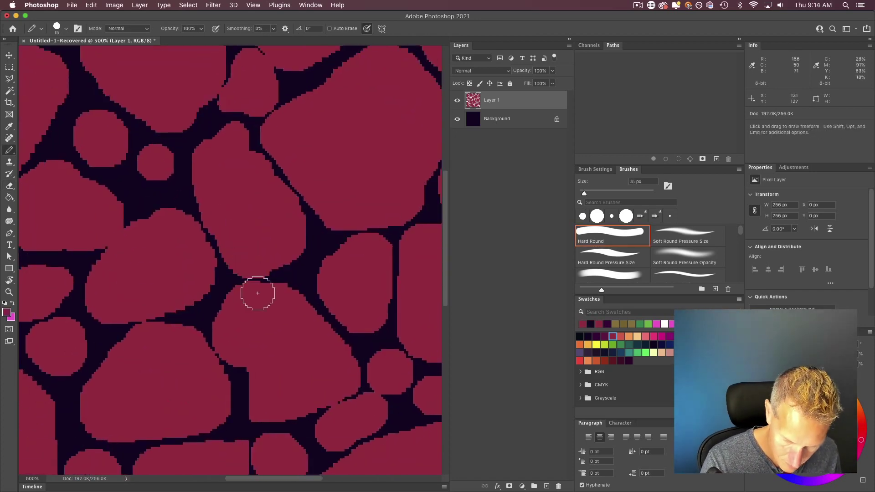
# Smooth the broken rock edges along the lower part of the vertical seam and pencil a small 15 px rock into the gap
pyautogui.scroll(-4, 258, 293)
pyautogui.moveTo(278, 235); pyautogui.dragTo(228, 228)
pyautogui.moveTo(244, 232); pyautogui.dragTo(294, 275)
pyautogui.moveTo(258, 127); pyautogui.dragTo(280, 200)
pyautogui.press('b')
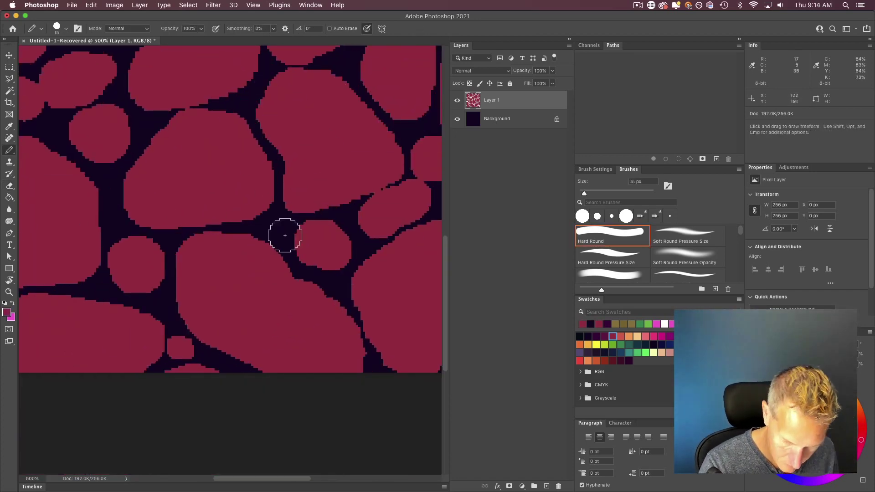
pyautogui.click(276, 229)
pyautogui.press('super+minus')
pyautogui.press('super+minus')
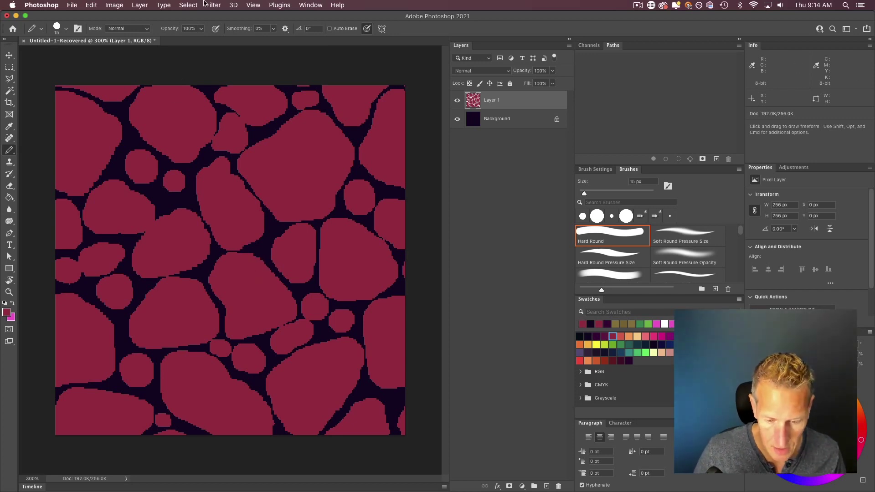
# Repeat the horizontal Offset filter on Layer 1 to return the repaired seam to the tile's outer edges
pyautogui.click(188, 5)
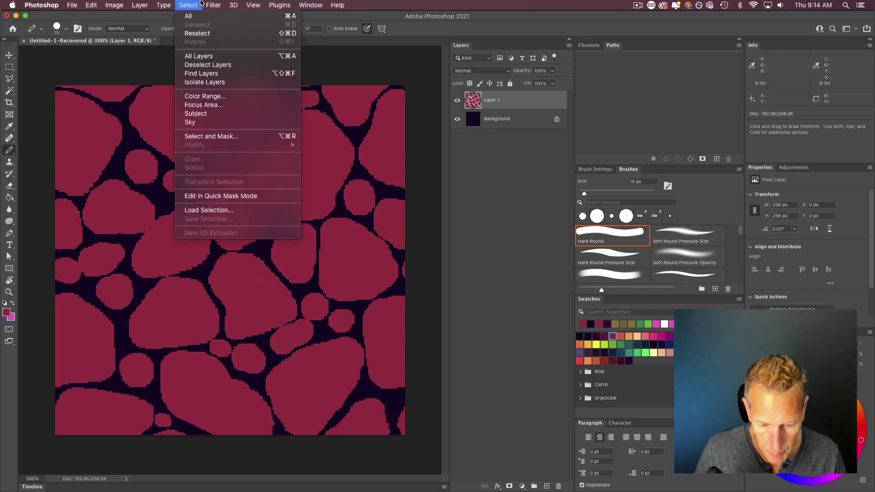
pyautogui.moveTo(214, 5)
pyautogui.press('Return')
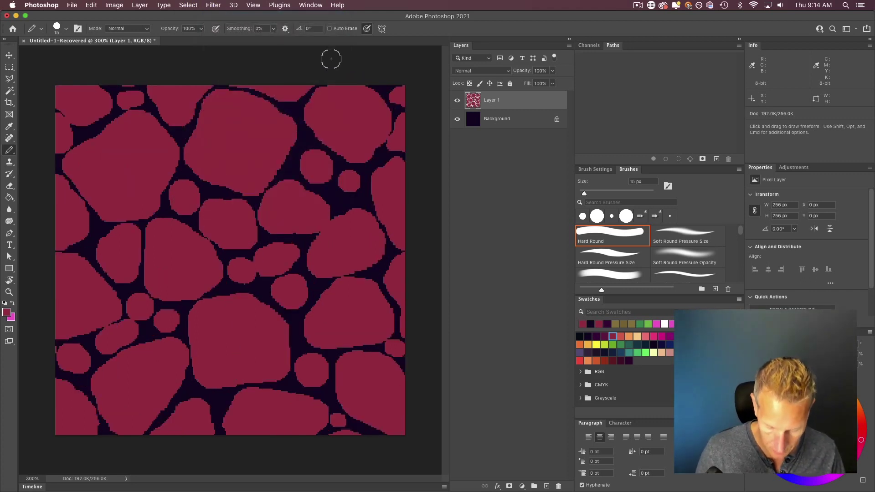
# Save the repaired rock texture as a PNG-24 for the Unity project and view the full tiled square in Unity's scene
pyautogui.press('super+s')
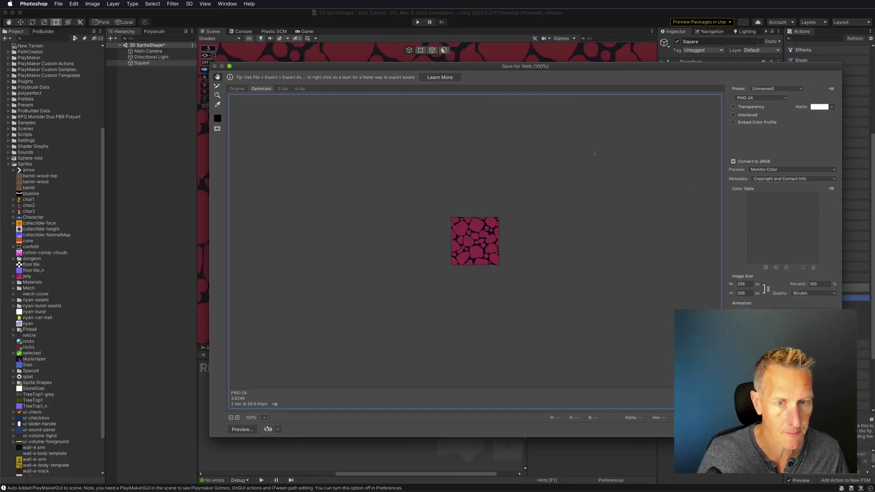
pyautogui.press('Return')
pyautogui.click(354, 32)
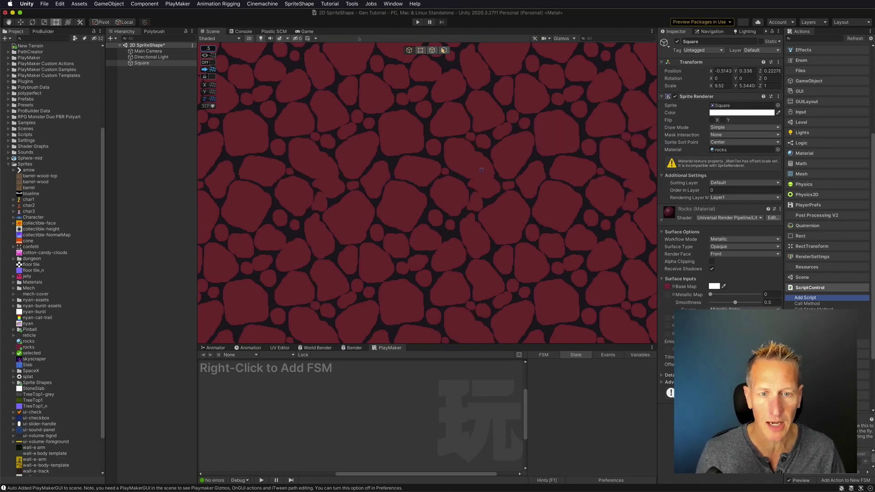
pyautogui.scroll(-5, 418, 202)
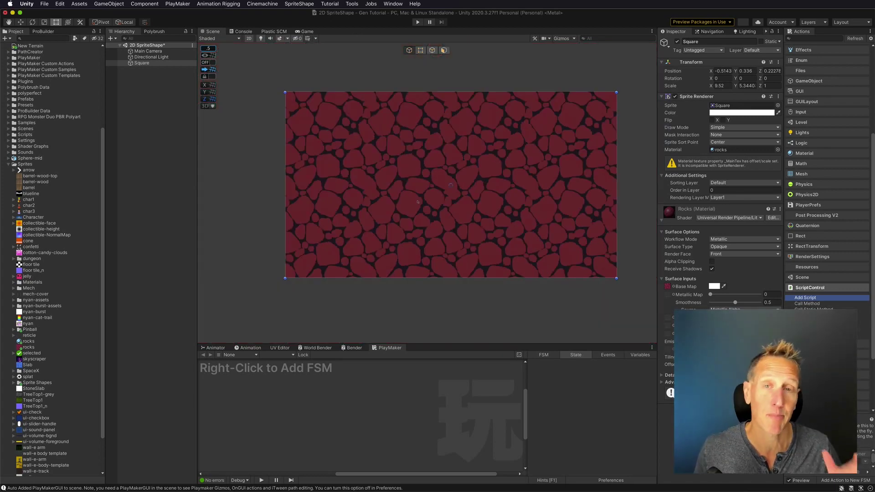